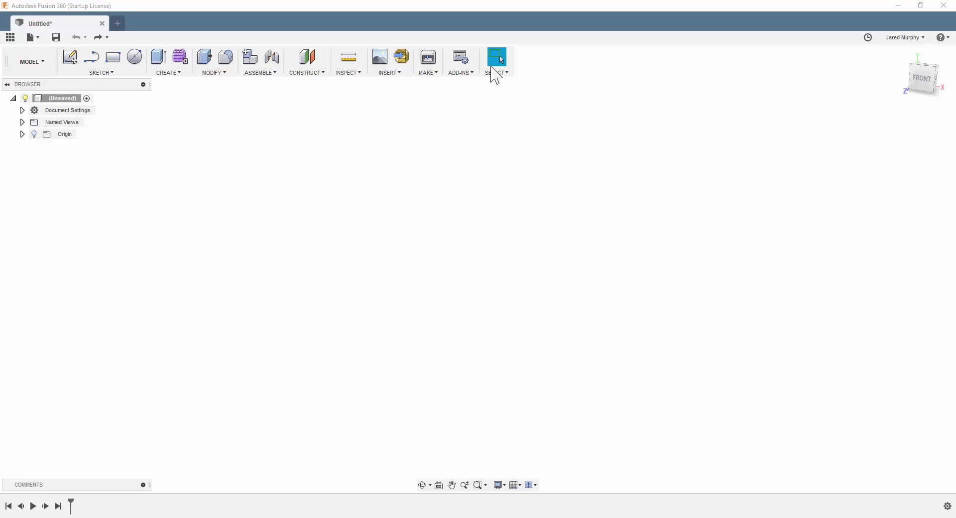
Bring up the Scripts and Add-Ins list and scroll down to the SpurGear script.
left_click(461, 73)
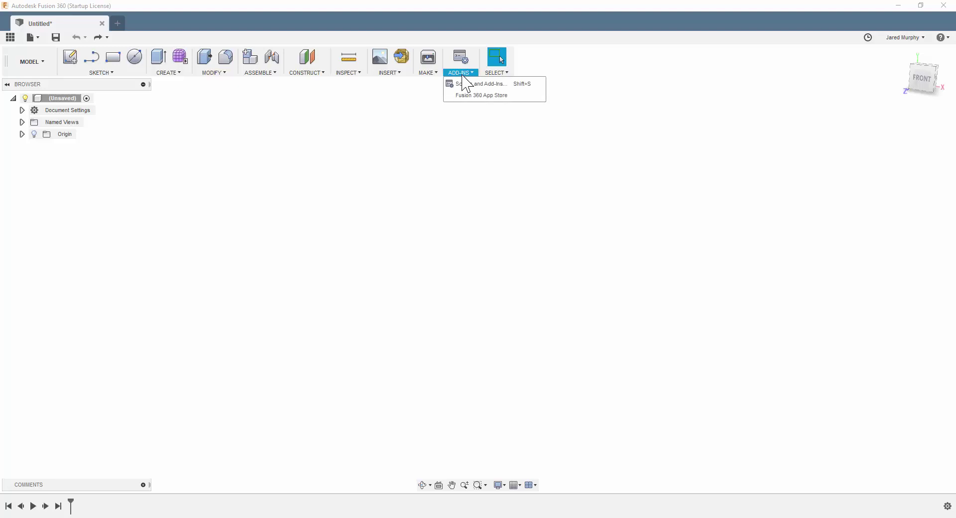
left_click(463, 84)
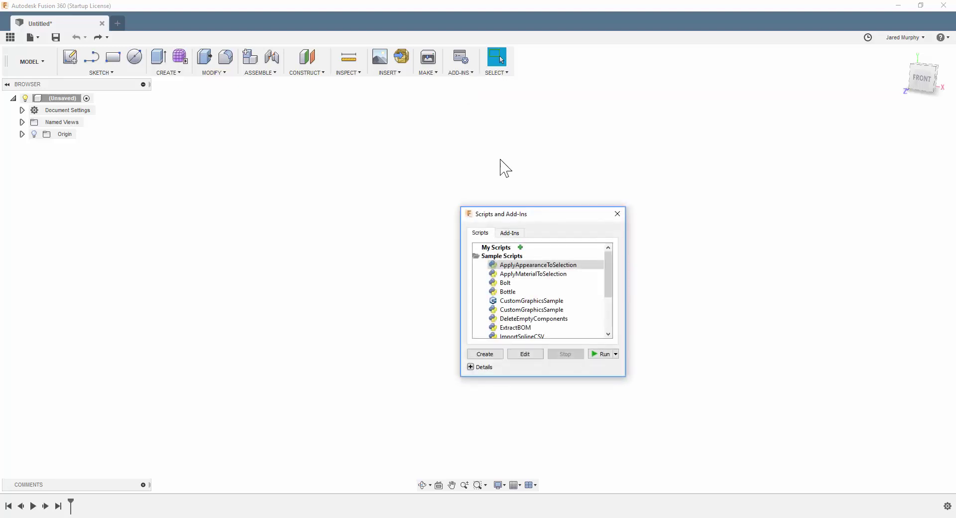
scroll(614, 273, "down", 1)
left_click_drag(612, 271, 613, 314)
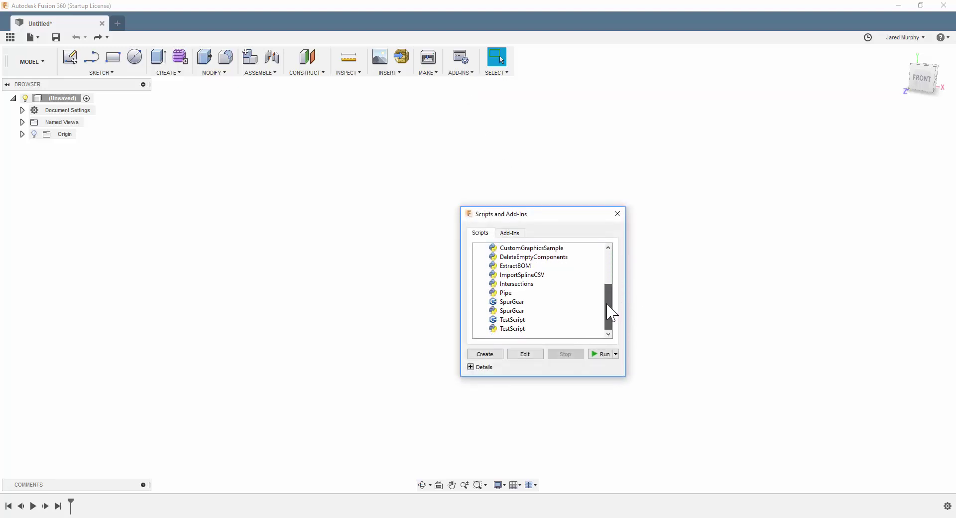
Run the SpurGear script and move its Spur Gear dialog slightly aside.
double_click(509, 302)
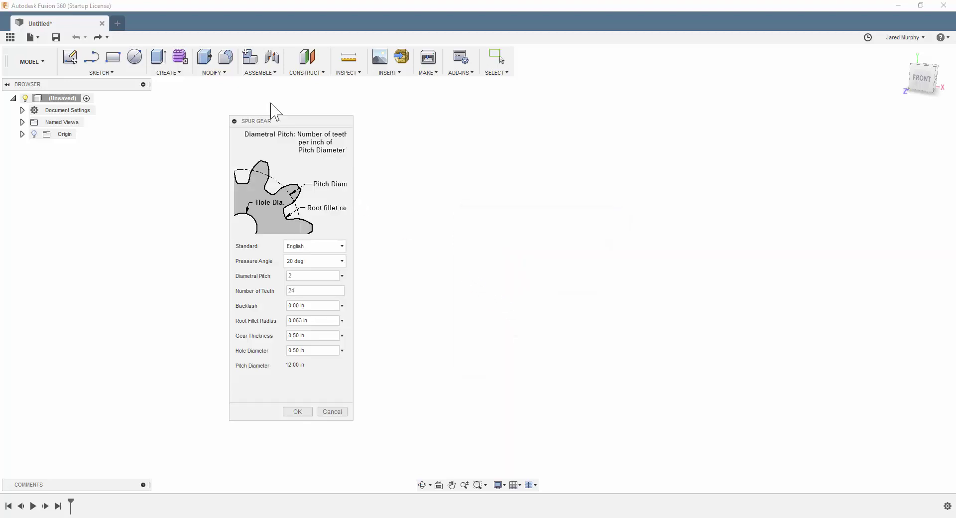
left_click_drag(288, 121, 298, 118)
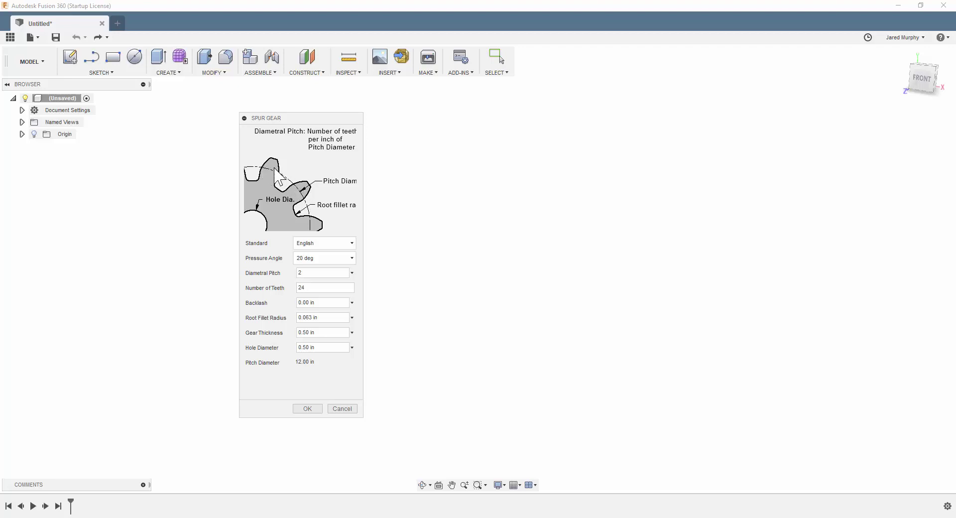
Enter diametral pitch 10 and root fillet radius 0.05 in for the gear.
left_click(304, 274)
type("8")
double_click(309, 273)
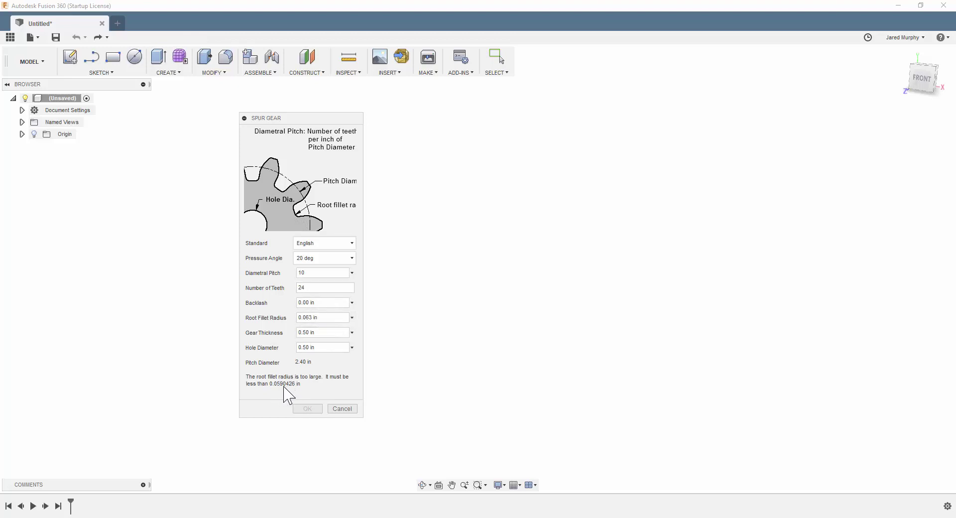
left_click(322, 318)
left_click_drag(322, 317, 305, 317)
type("5")
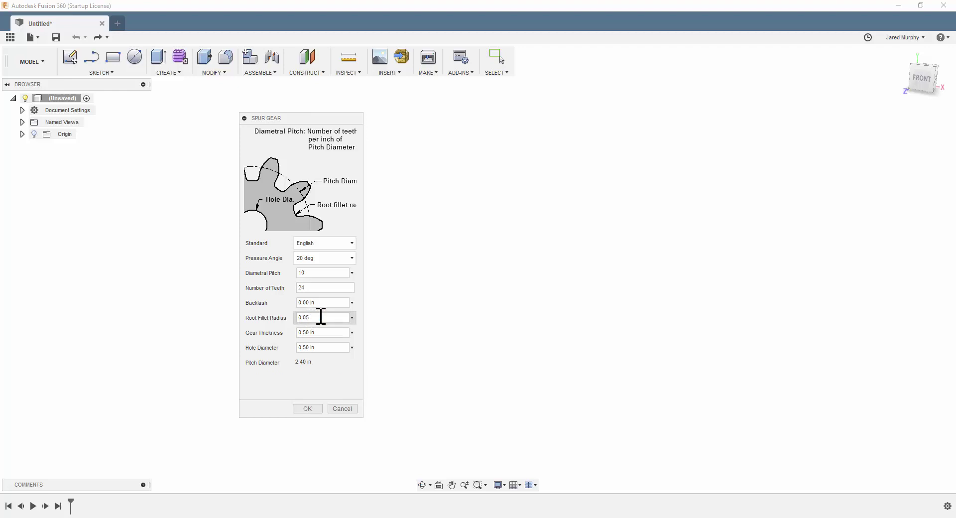
type(" in")
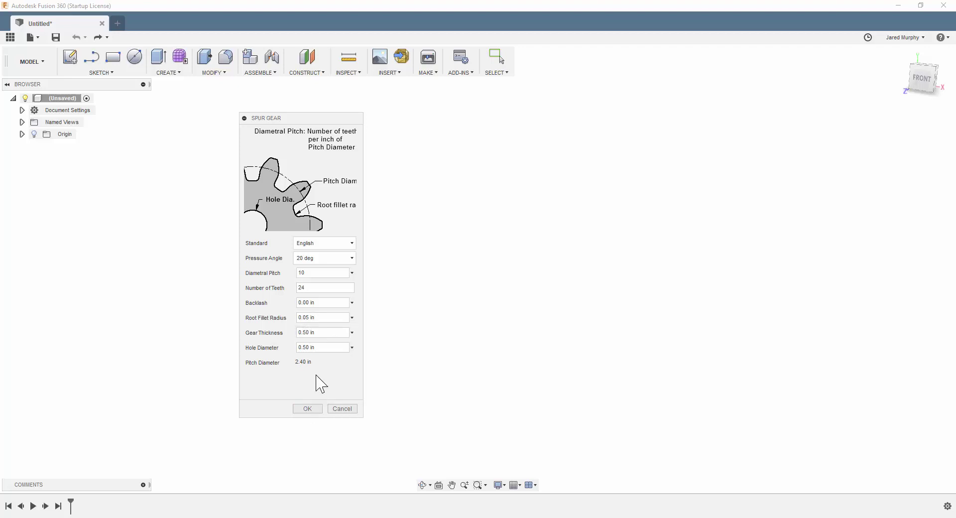
Build the 24-tooth spur gear with its bore and orbit the view to inspect it.
left_click(312, 408)
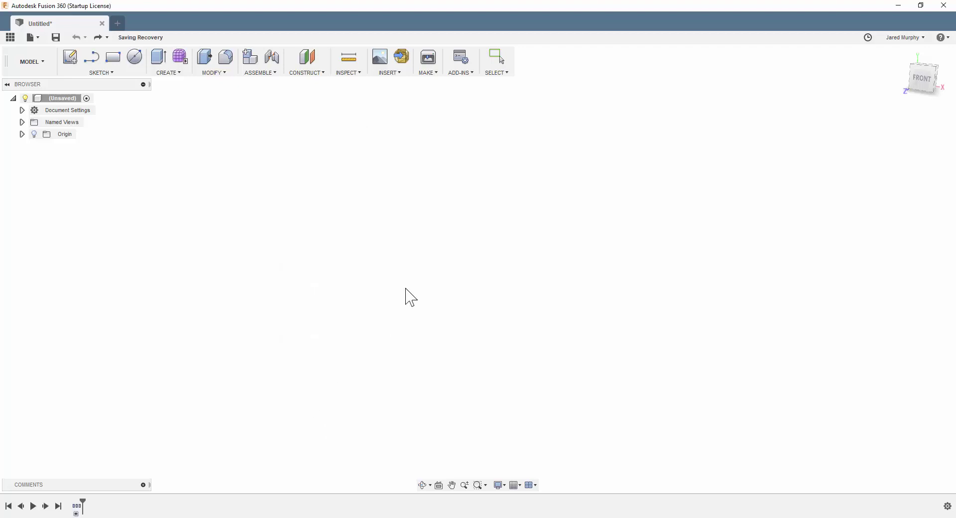
middle_click_drag(423, 320, 395, 281)
scroll(466, 252, "up", 2)
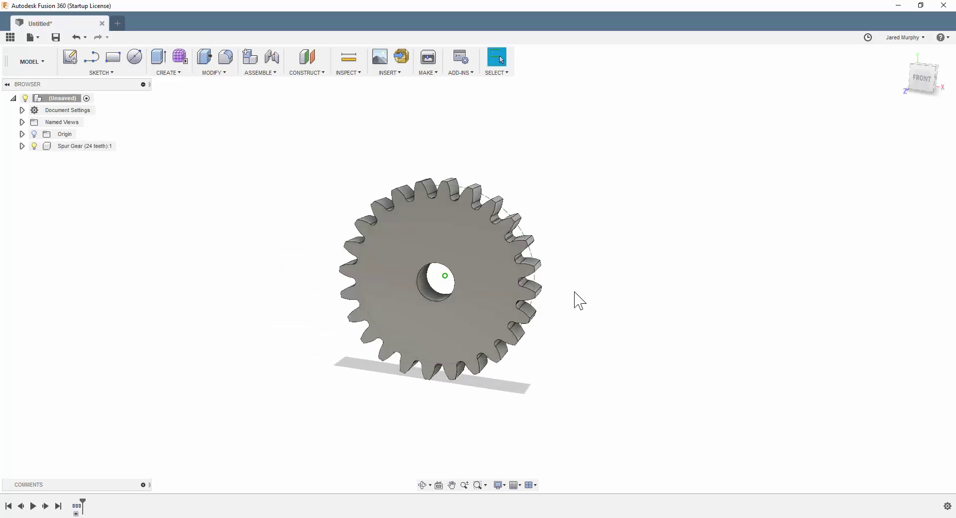
middle_click_drag(576, 300, 560, 267, "shift")
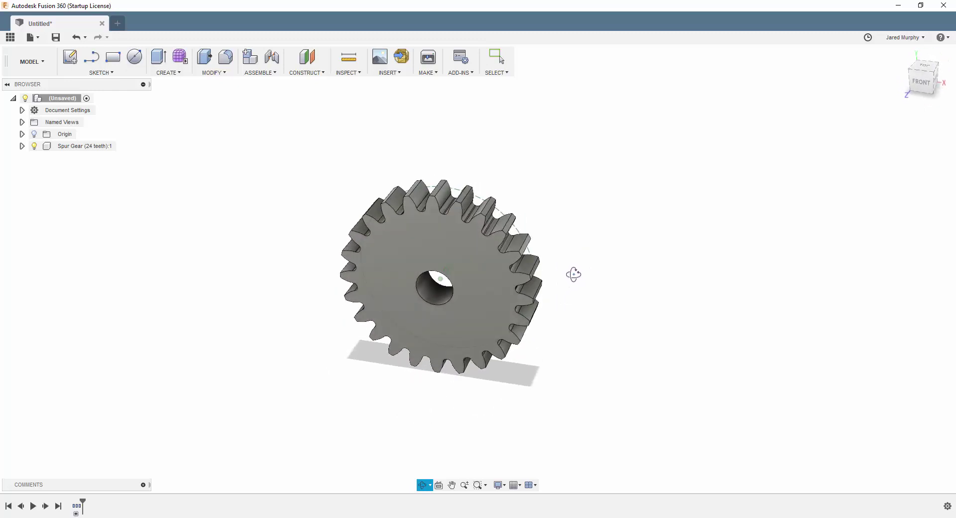
mouse_move(577, 274)
left_mouse_down()
mouse_move(577, 239)
mouse_move(568, 267)
left_mouse_up()
key("Escape")
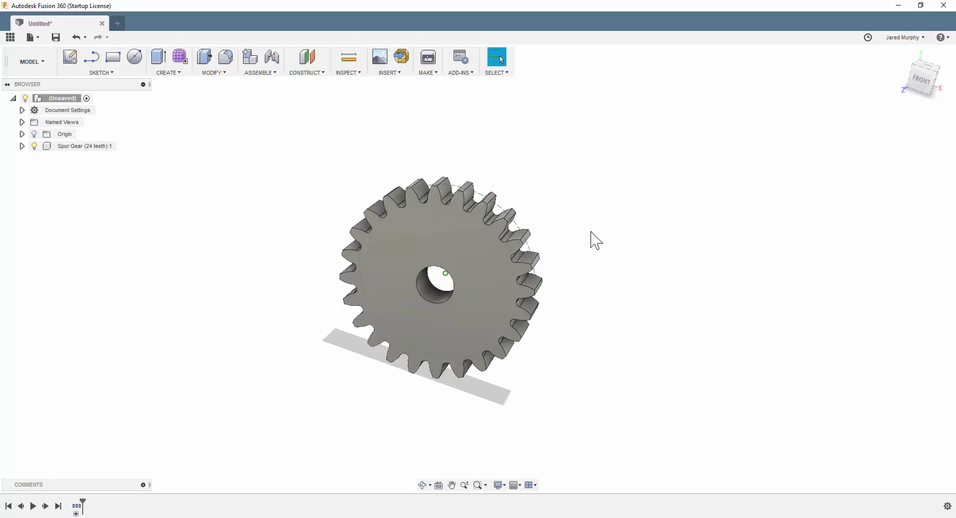
Create Sketch1 on the gear's flat face.
left_click(72, 58)
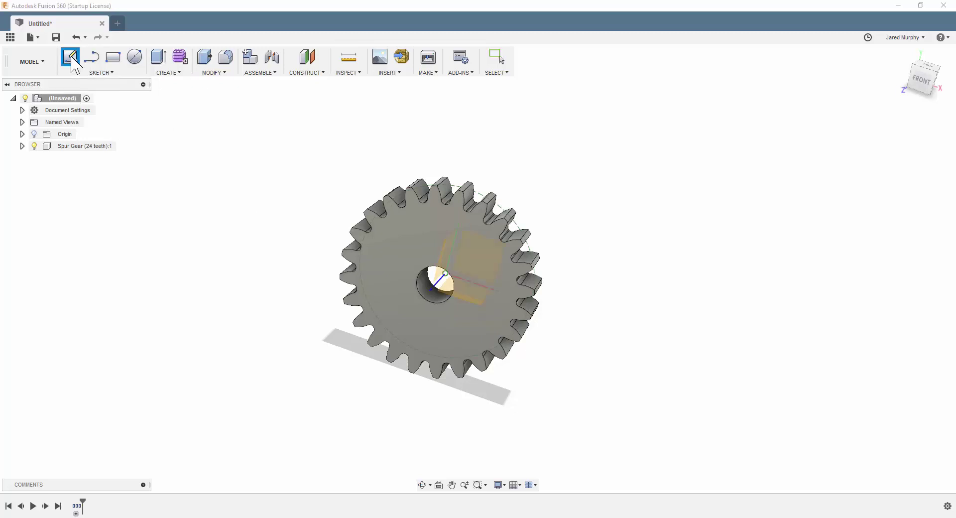
left_click(414, 228)
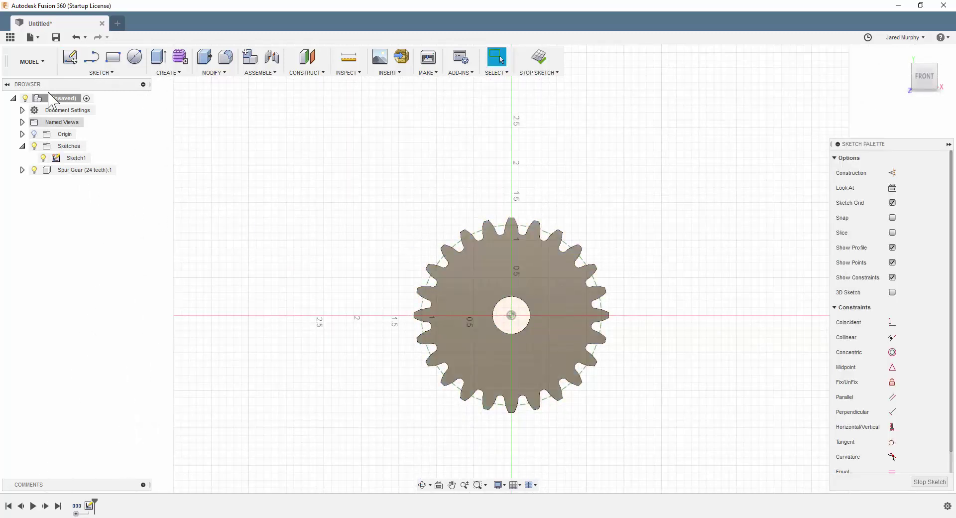
left_click(23, 147)
left_click(23, 146)
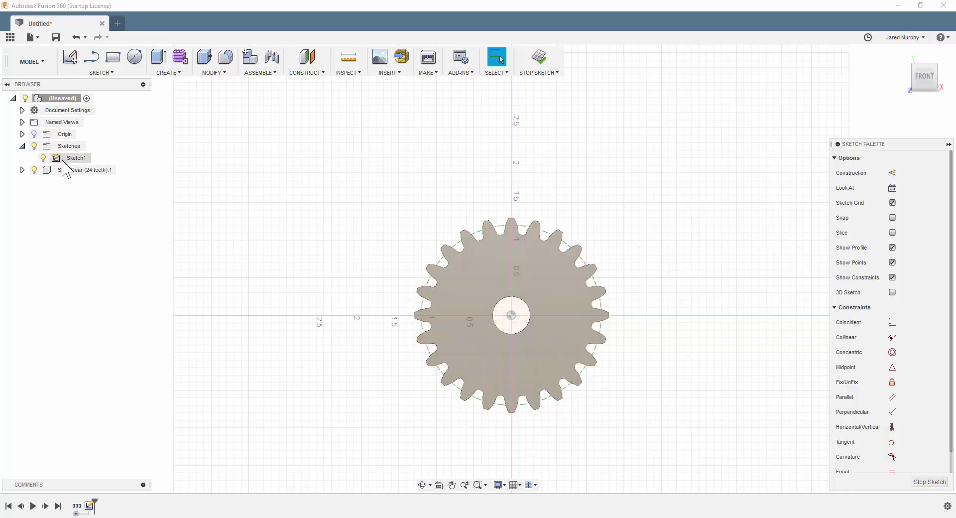
Export Sketch1 as DXF to the Desktop, replacing the existing Gear3.dxf.
right_click(76, 165)
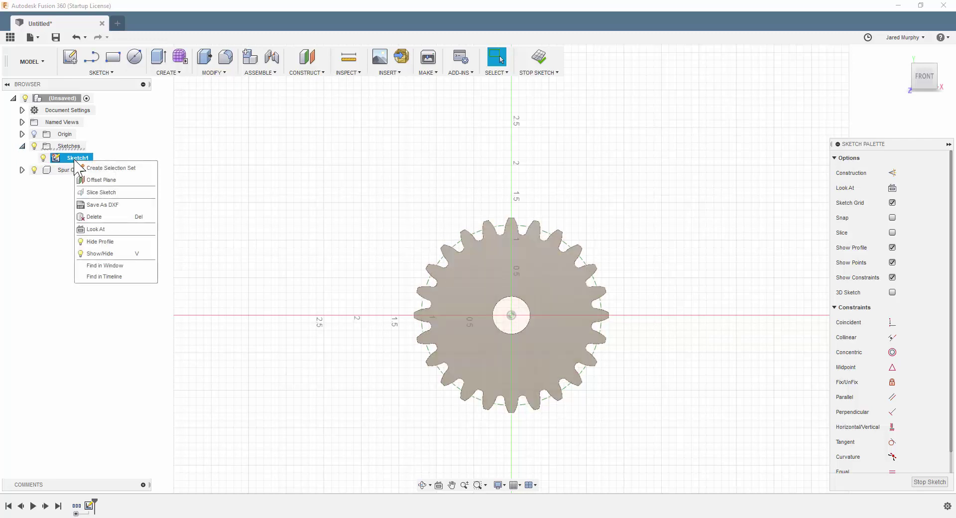
left_click(106, 206)
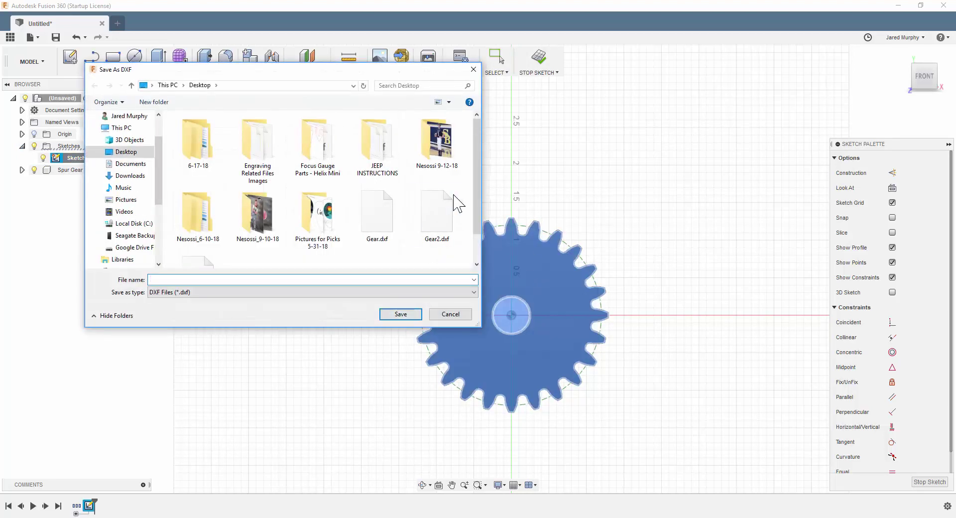
left_click_drag(478, 200, 478, 247)
double_click(208, 244)
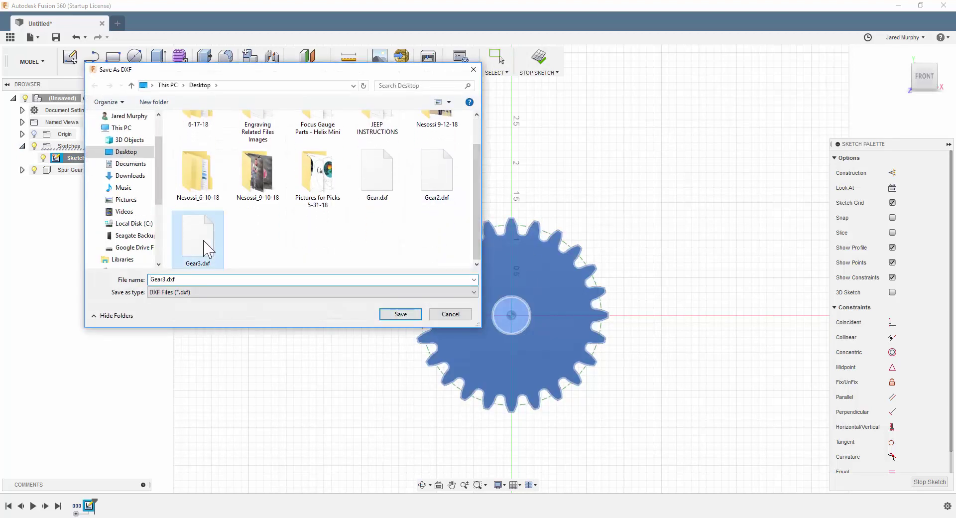
left_click(503, 264)
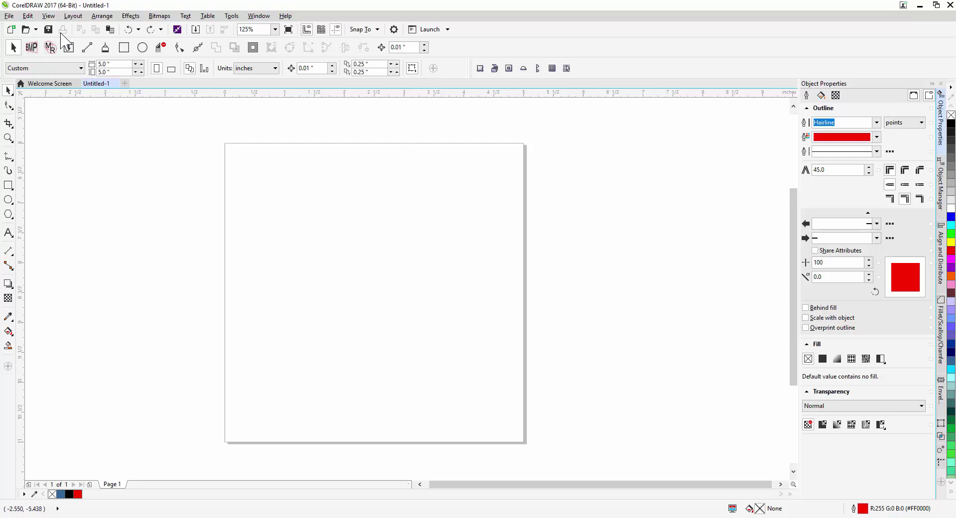
Import Gear3.dxf from the Desktop into the CorelDRAW document.
left_click(69, 47)
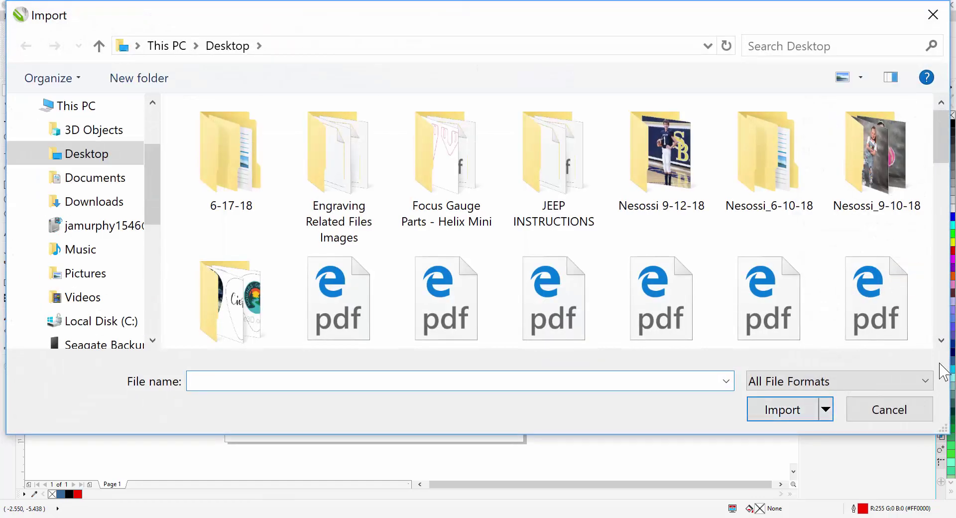
left_click_drag(937, 167, 935, 284)
double_click(384, 220)
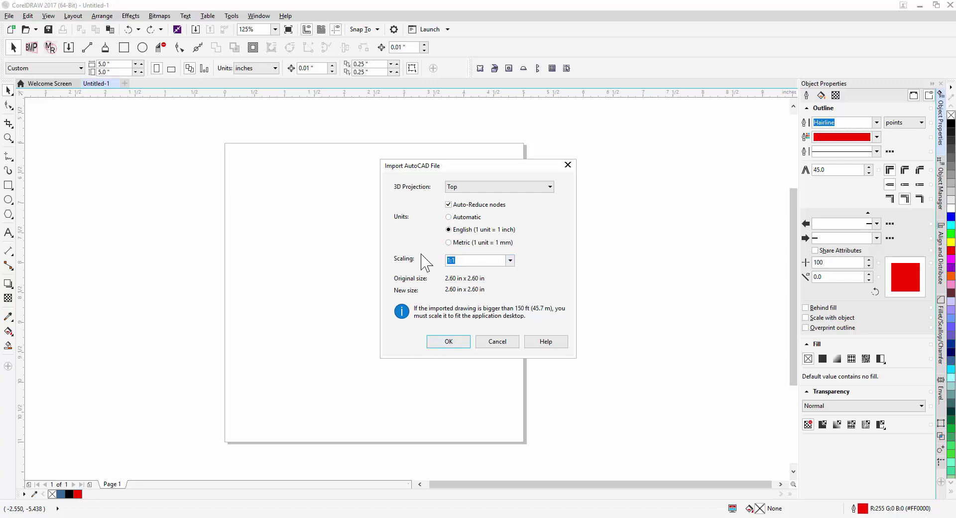
Accept the 1:1 English-unit AutoCAD import settings and place the 2.6 in gear on the canvas.
left_click(445, 343)
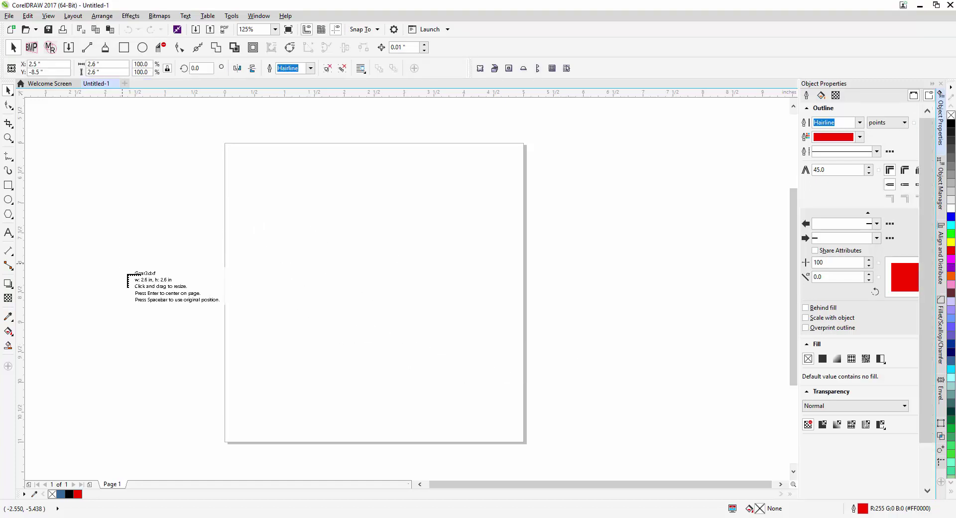
middle_click_drag(132, 278, 360, 268)
left_click(104, 182)
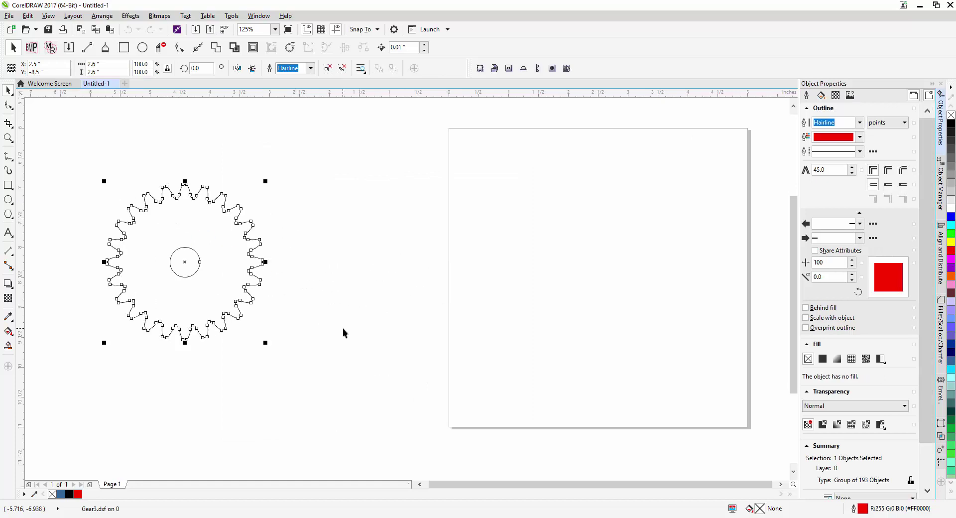
middle_click_drag(342, 327, 403, 346)
Ungroup the gear into separate curves with Ctrl+U and check one piece.
key("ctrl+u")
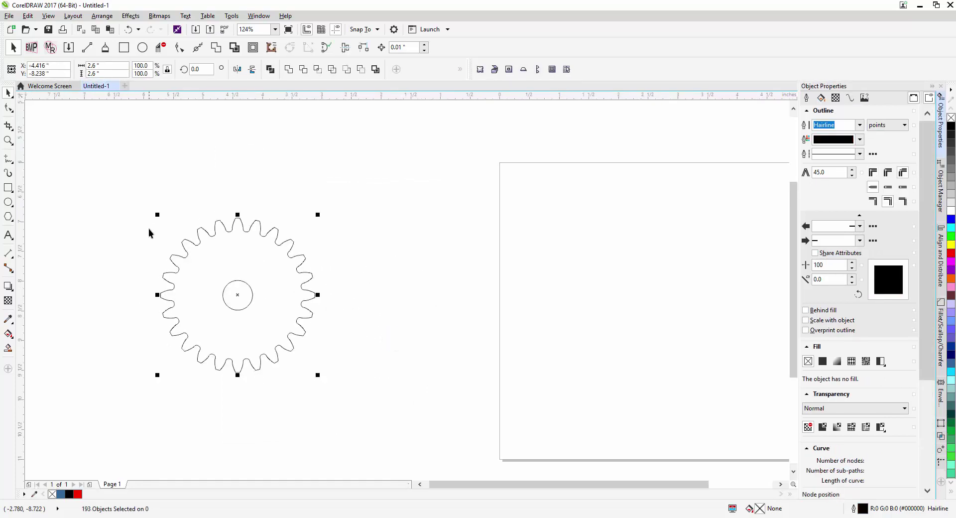
left_click(64, 178)
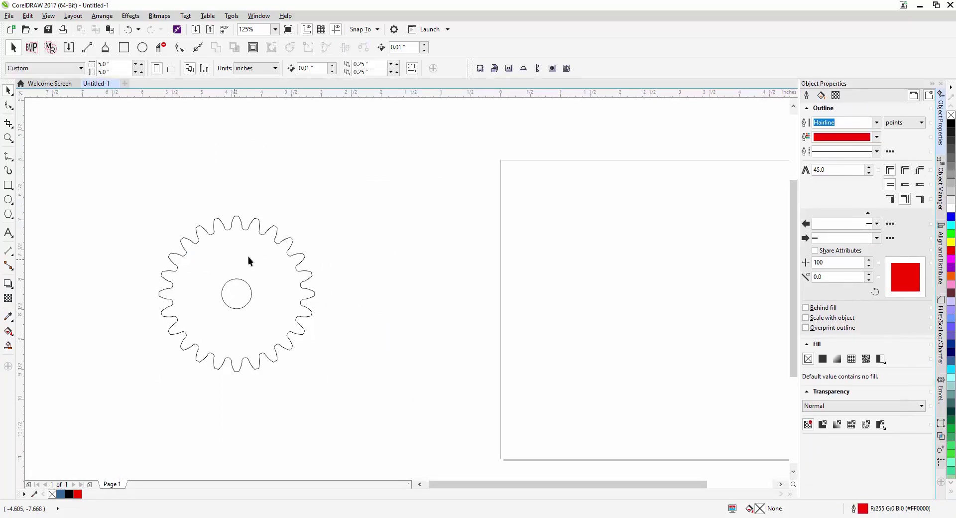
left_click(298, 242)
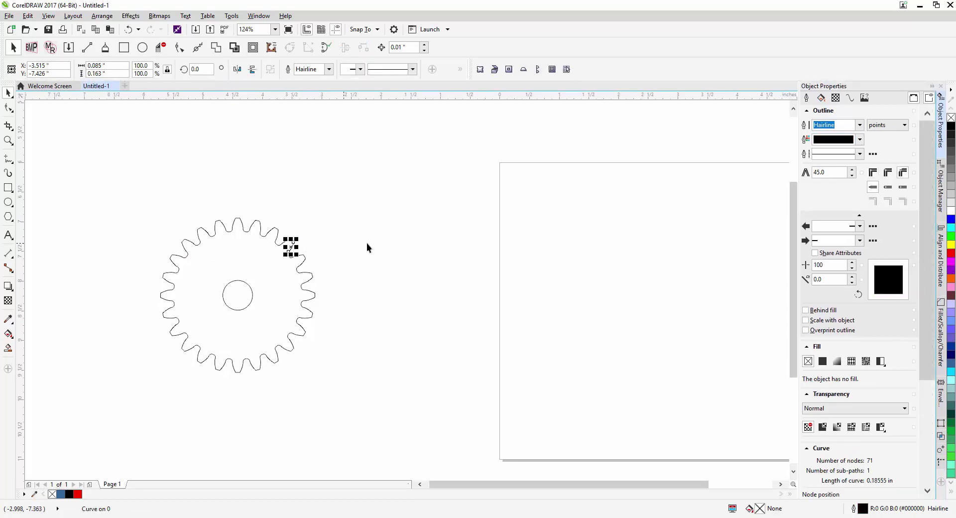
left_click(55, 263)
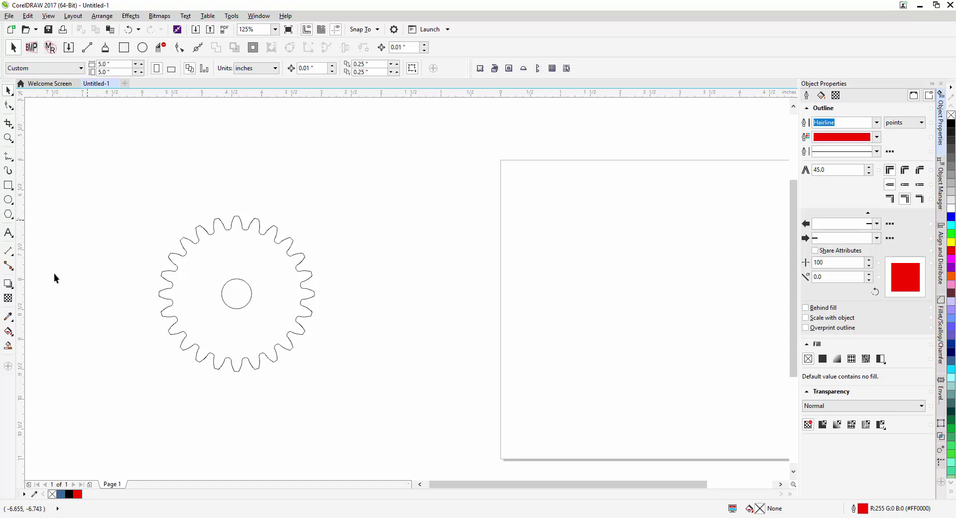
Smart Fill the gear's enclosed area into a new object and centre it on the page.
left_click(8, 346)
left_click(261, 332)
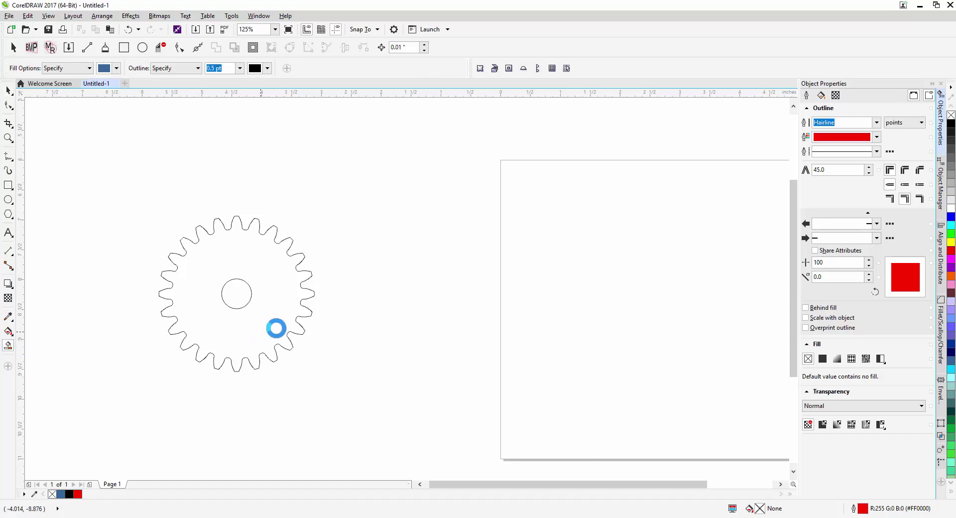
left_click(8, 90)
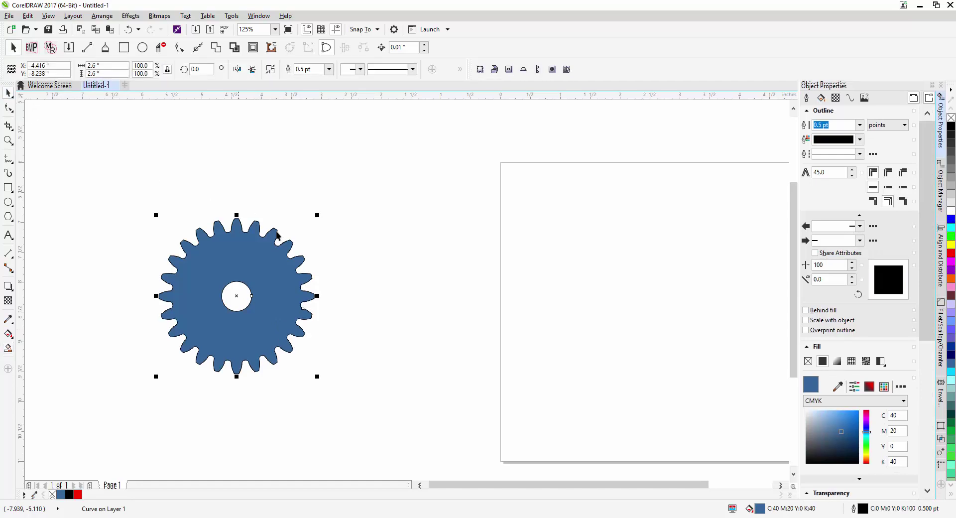
left_click_drag(295, 266, 695, 277)
middle_click_drag(699, 292, 447, 258)
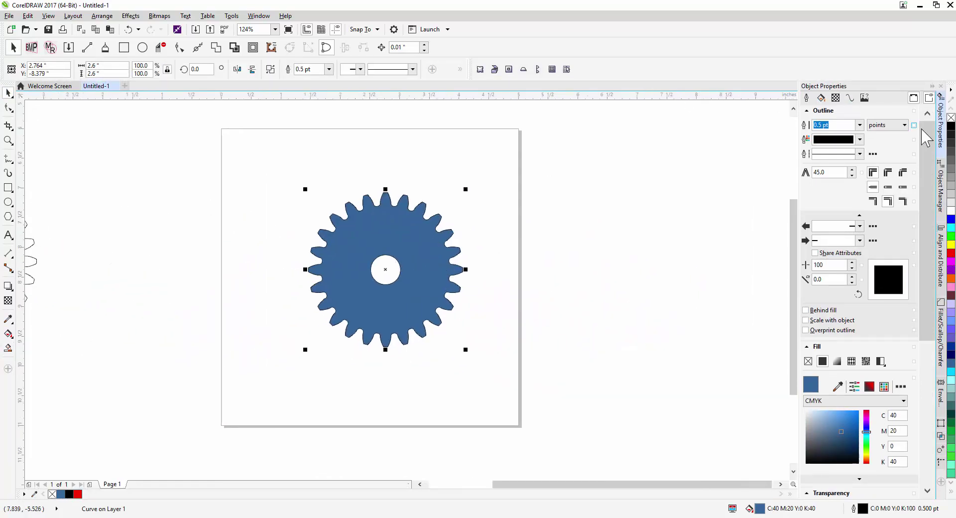
Give the gear no fill and a red #FF0000 hairline outline.
left_click(951, 118)
left_click(859, 125)
left_click(858, 144)
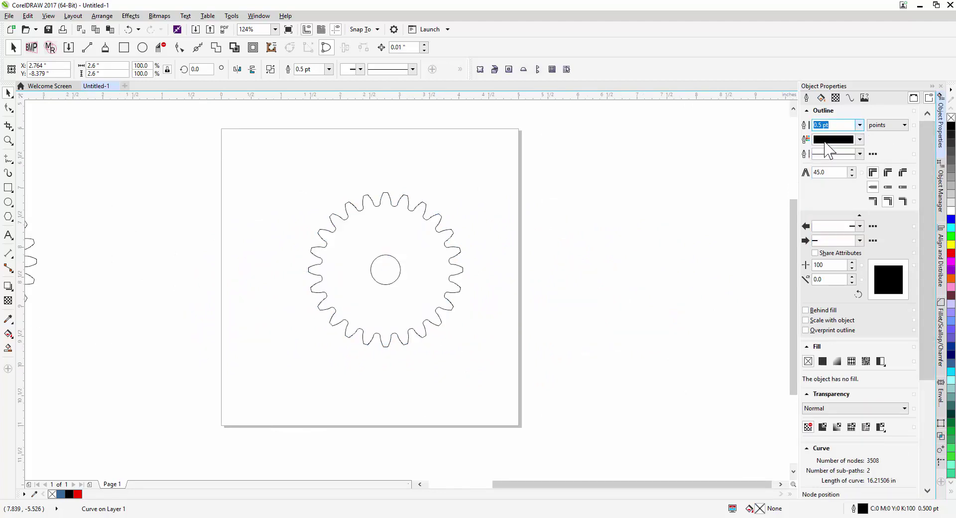
left_click(860, 139)
left_click(867, 165)
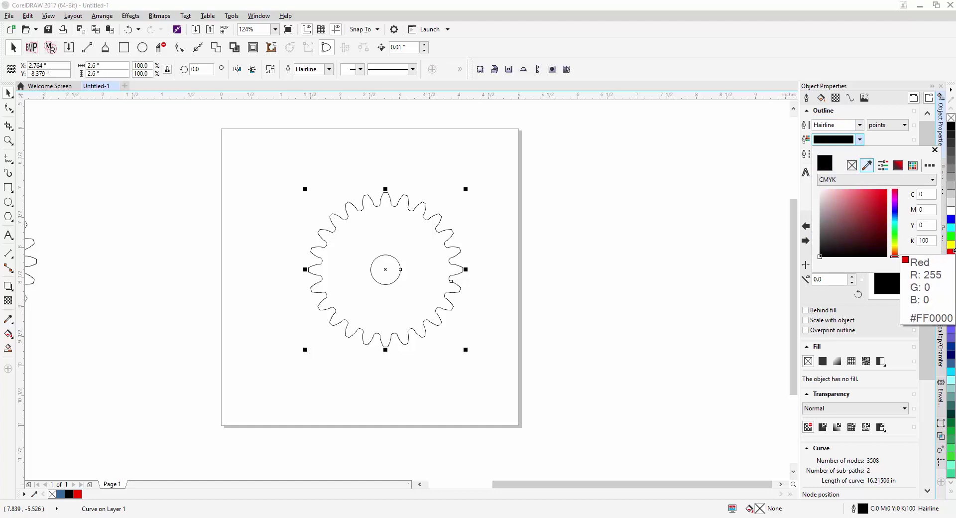
left_click(950, 252)
left_click(7, 90)
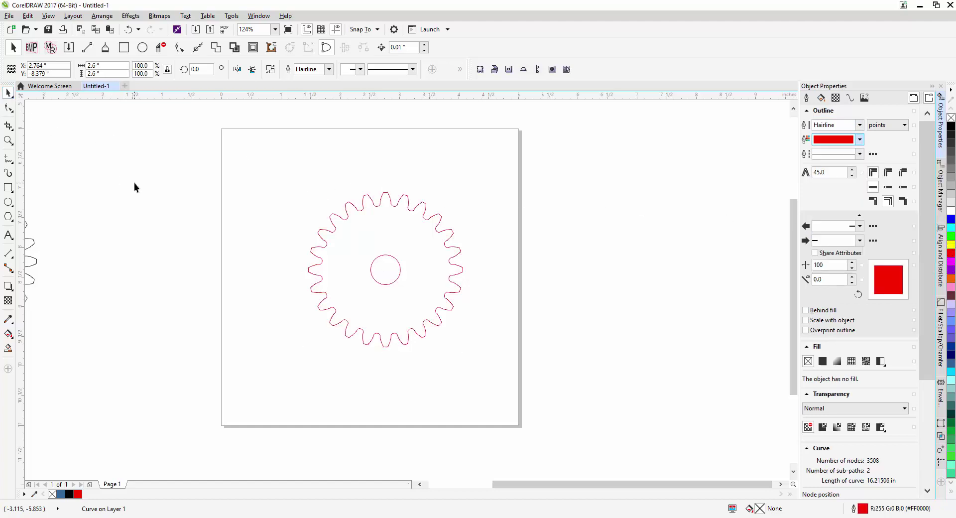
left_click(135, 188)
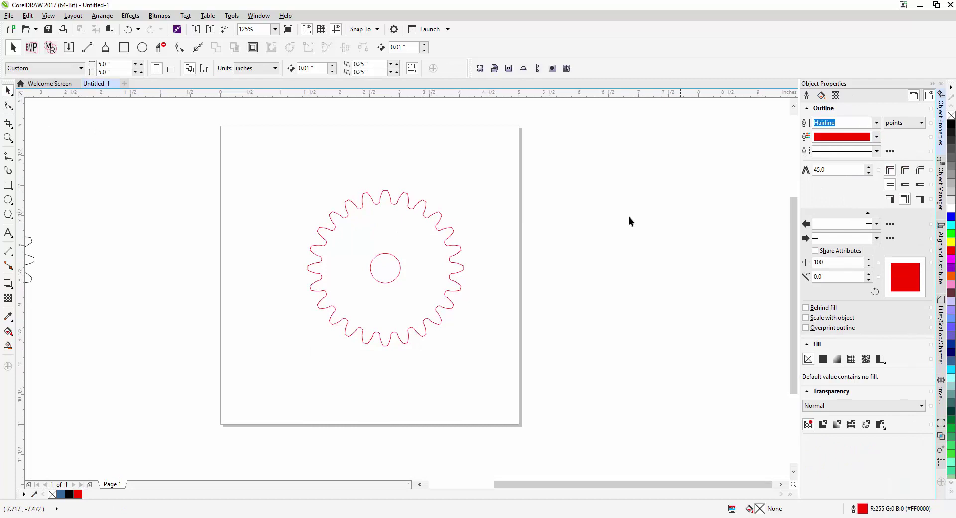
Nudge the red gear slightly down and to the left on the page.
scroll(256, 238, "up", 1)
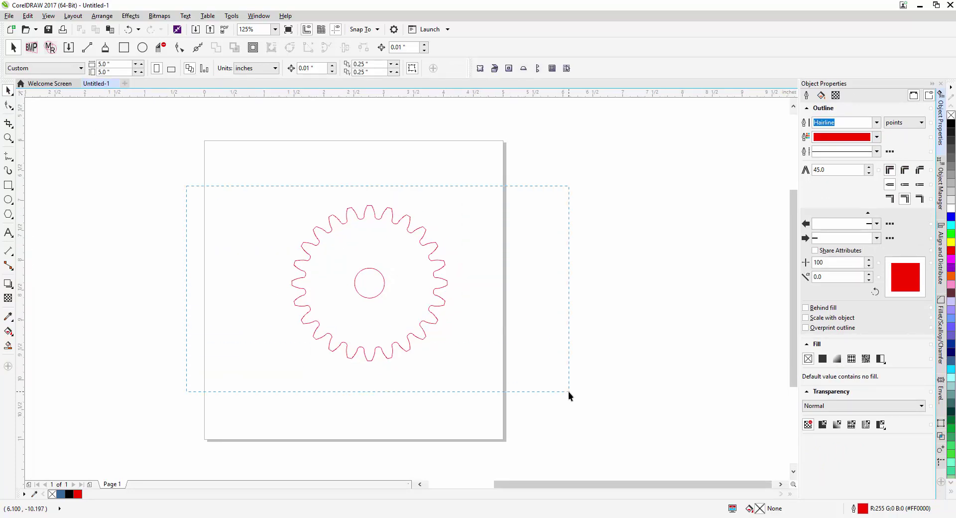
left_click_drag(569, 391, 568, 390)
left_click_drag(414, 304, 393, 325)
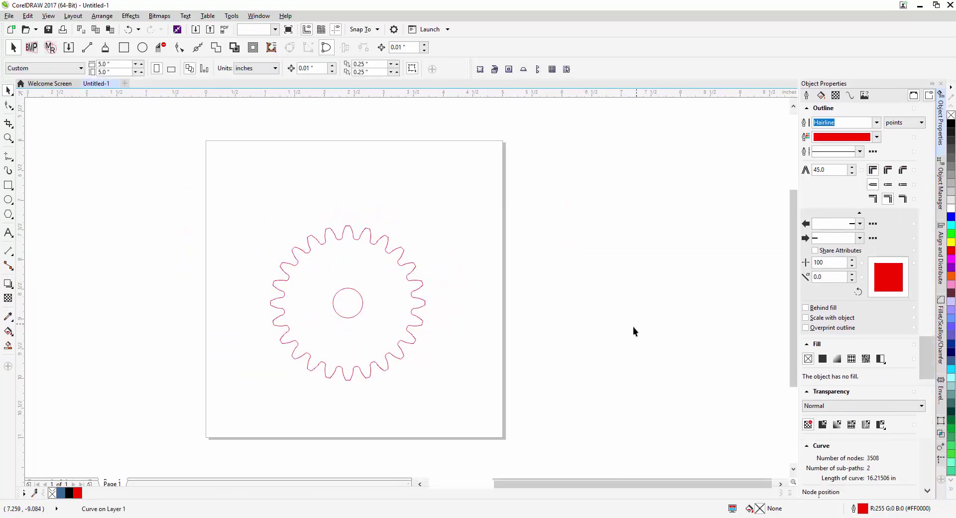
left_click(632, 327)
Zoom in, select the gear curve, and bring up the Arrange menu's curve-splitting commands.
scroll(361, 317, "up", 2)
scroll(349, 315, "down", 2)
scroll(350, 315, "up", 2)
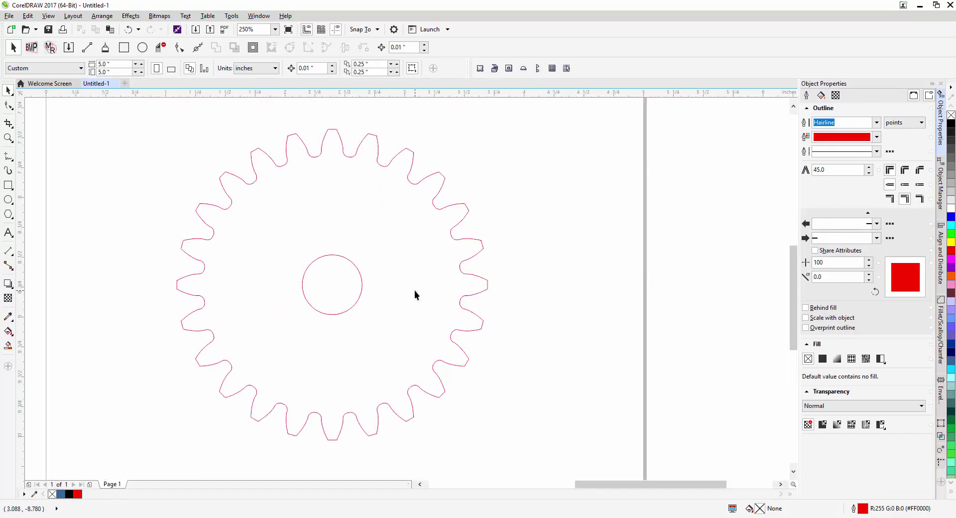
left_click(358, 269)
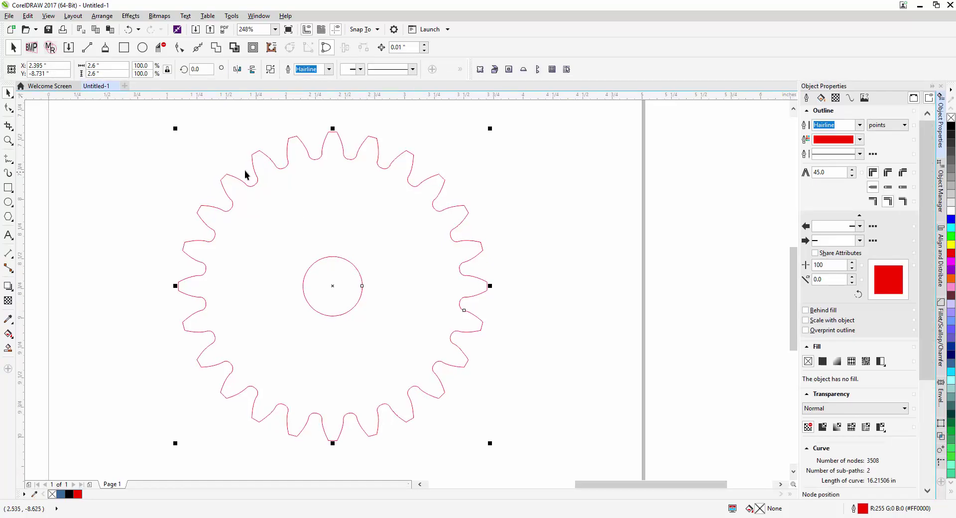
left_click(103, 16)
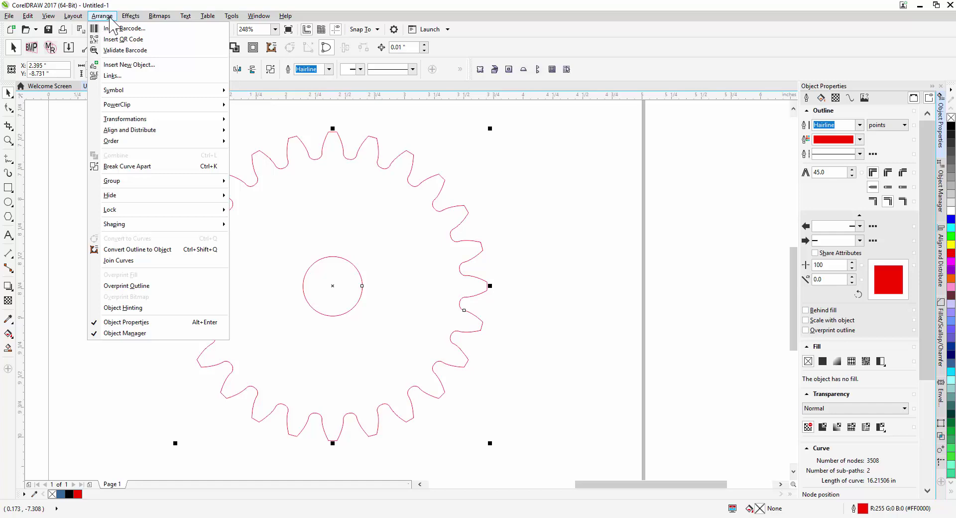
Break the gear curve apart and resize the bore circle to 0.25 in wide.
left_click(125, 166)
left_click(402, 274)
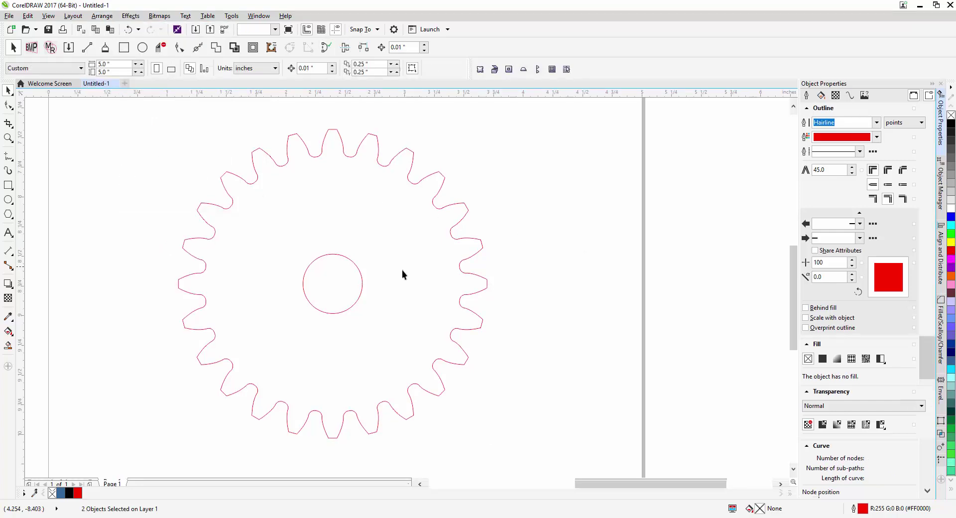
left_click(360, 274)
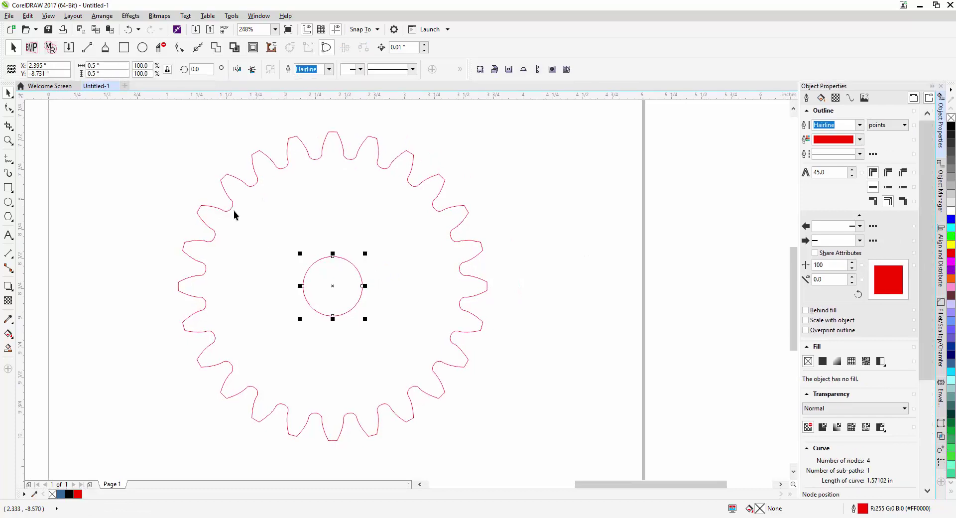
left_click(92, 65)
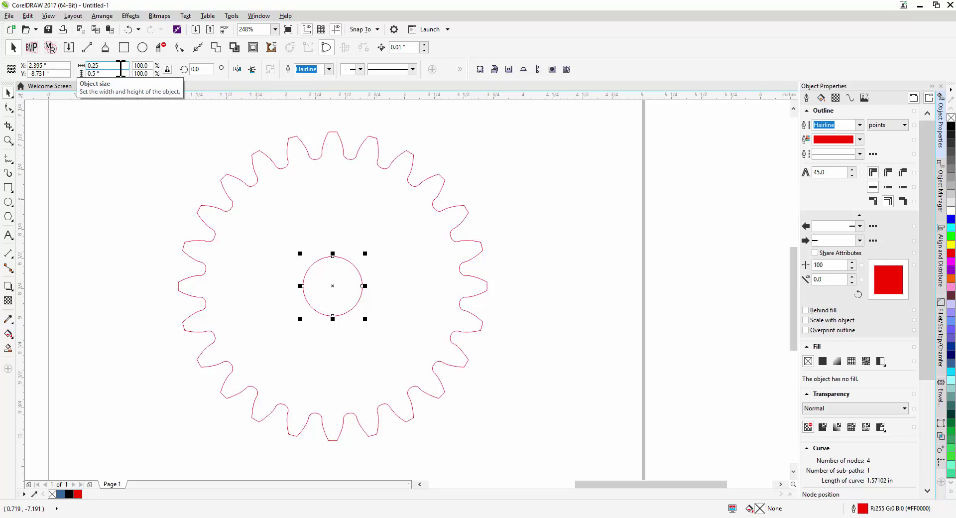
key("Return")
Group the bore circle with the gear outline and shift the group up and right.
scroll(358, 222, "down", 2)
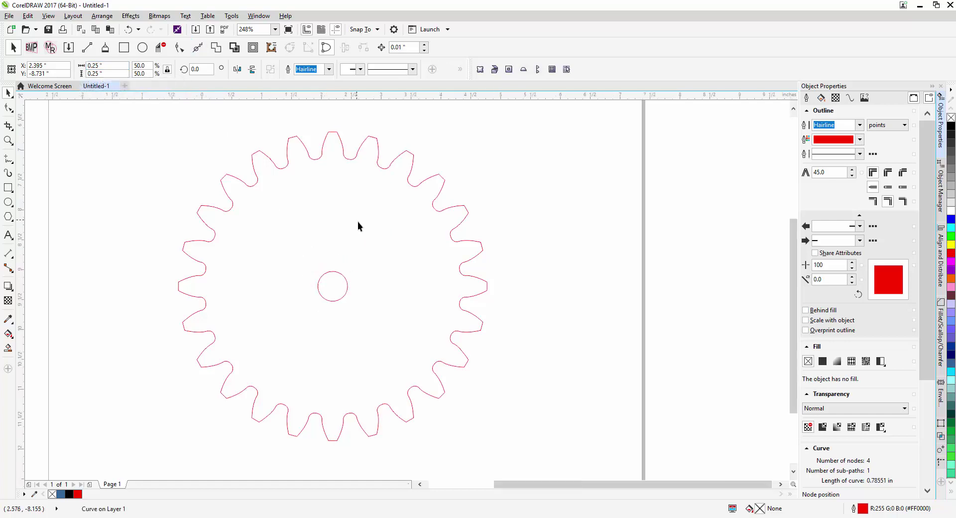
left_click_drag(241, 156, 459, 357)
key("ctrl+g")
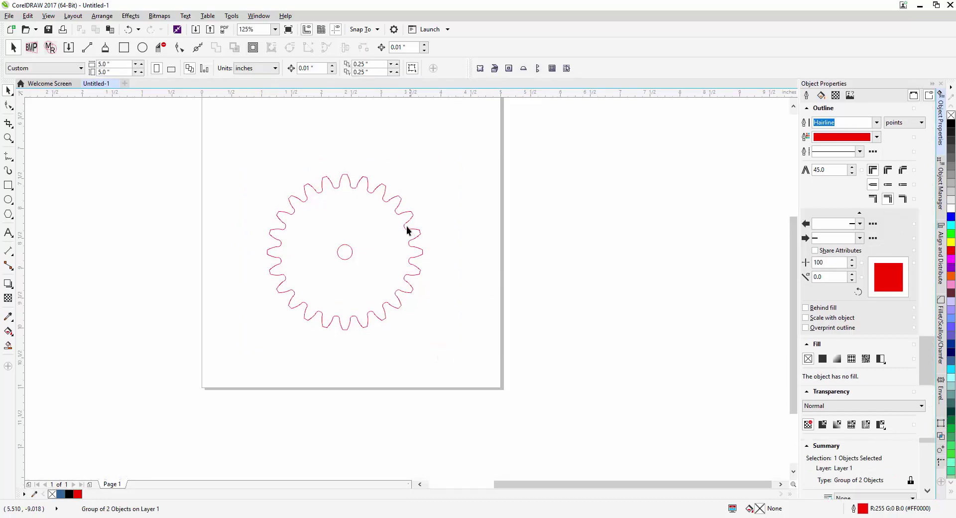
left_click_drag(406, 229, 401, 264)
left_click(558, 238)
Drop a copy of the red gear group beside the original, nudged so the teeth interlock, and zoom in to check the overlap.
scroll(555, 354, "up", 3)
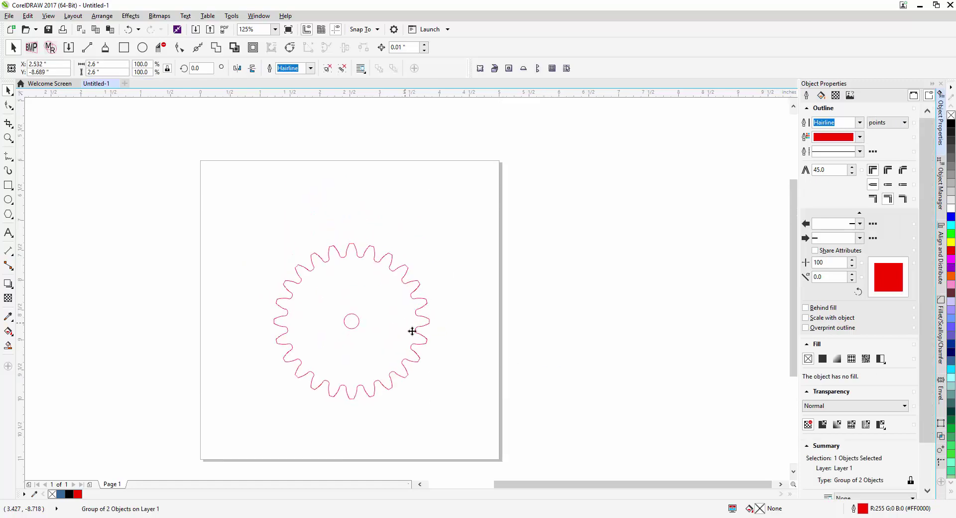
left_click_drag(426, 344, 359, 271)
scroll(344, 264, "up", 5)
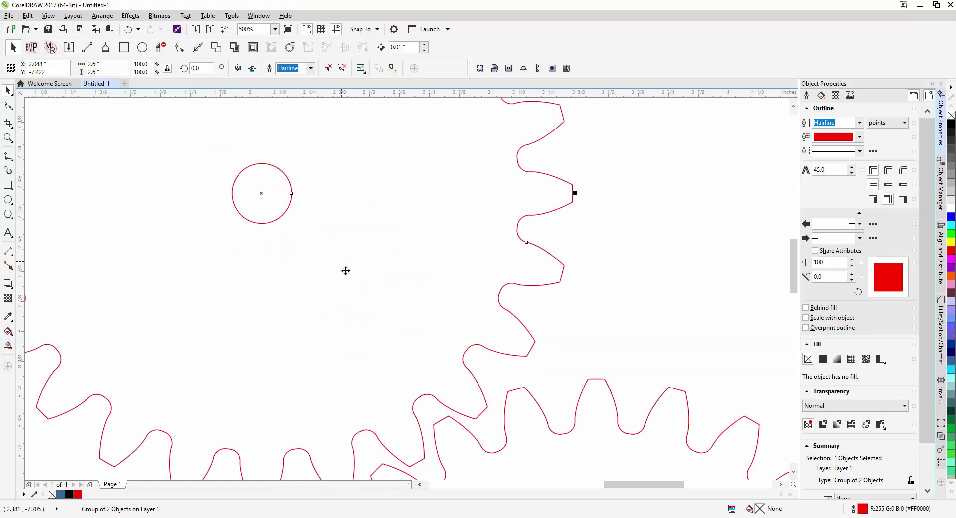
mouse_move(308, 193)
left_mouse_down()
mouse_move(320, 190)
mouse_move(322, 204)
left_mouse_up()
scroll(518, 193, "down", 2)
scroll(600, 224, "down", 2)
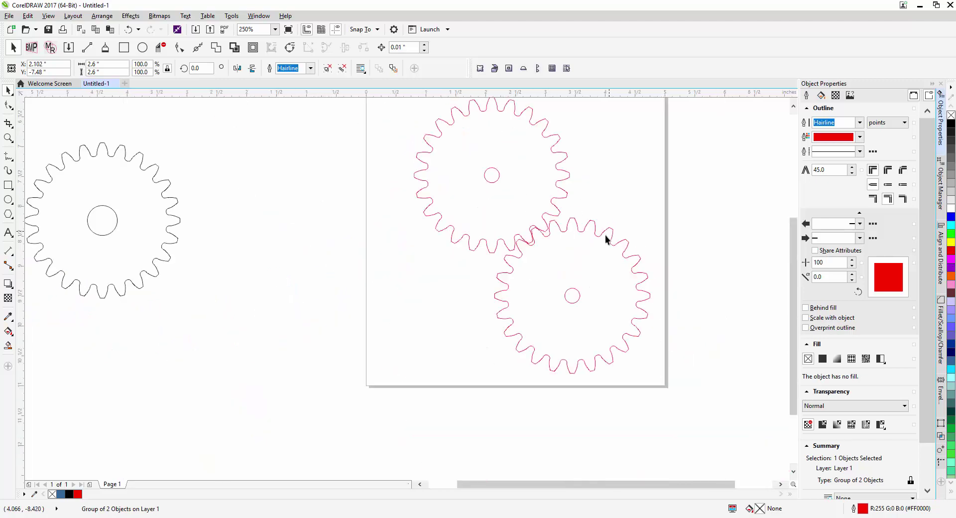
scroll(450, 256, "right", 4)
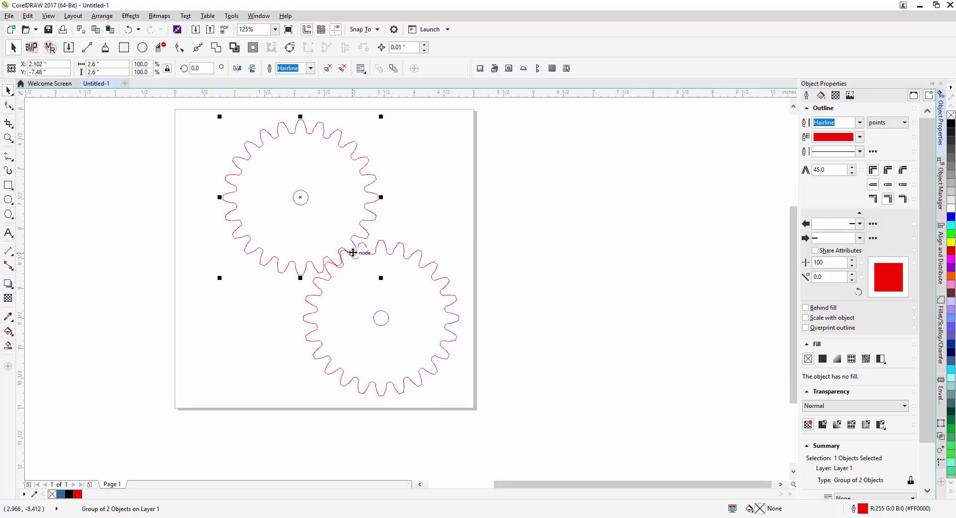
scroll(356, 269, "up", 2)
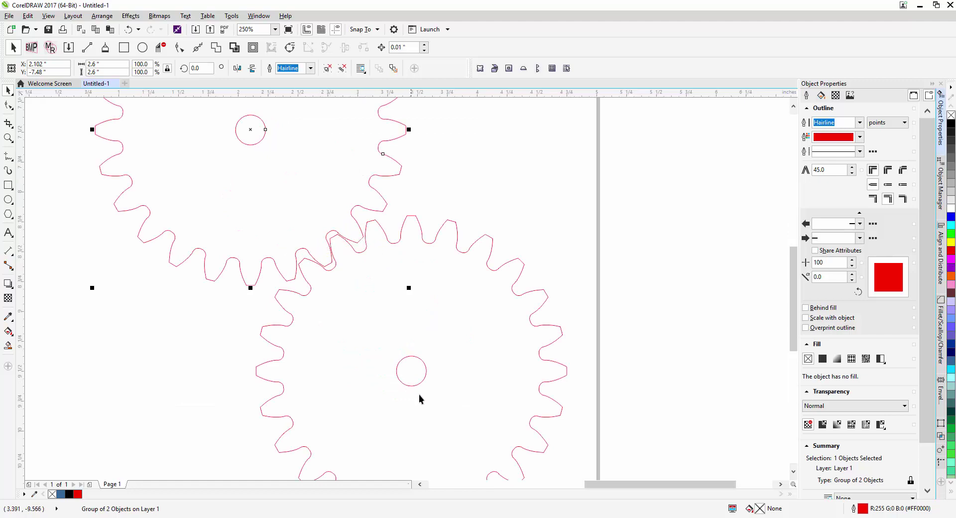
scroll(410, 373, "down", 2)
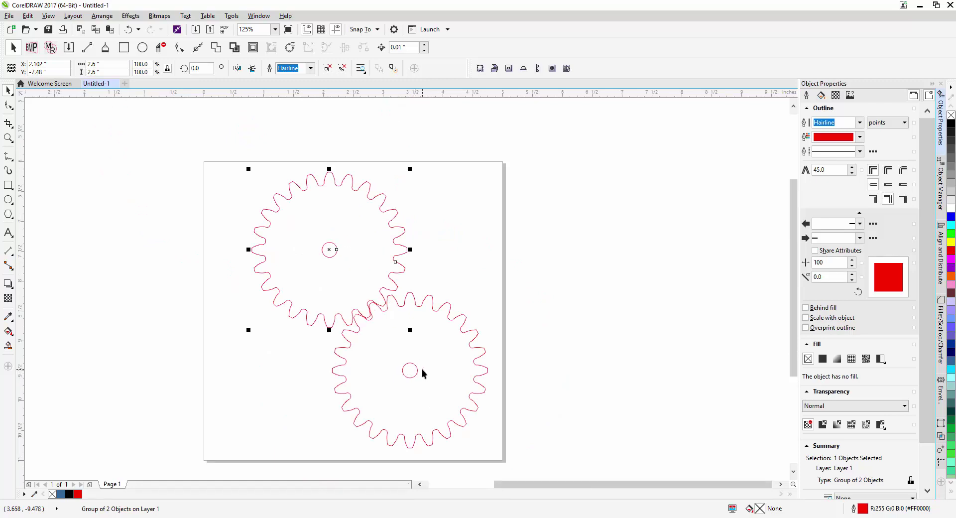
scroll(375, 320, "up", 2)
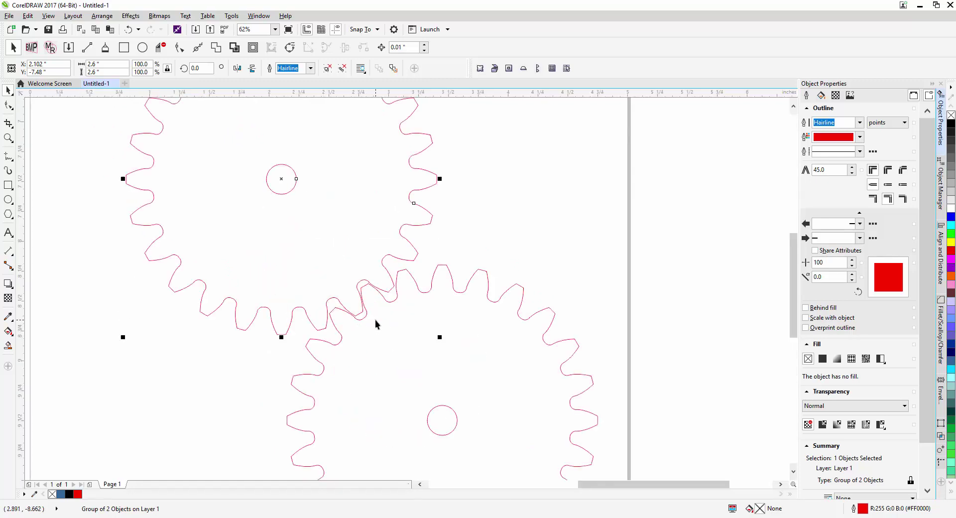
scroll(375, 321, "up", 1)
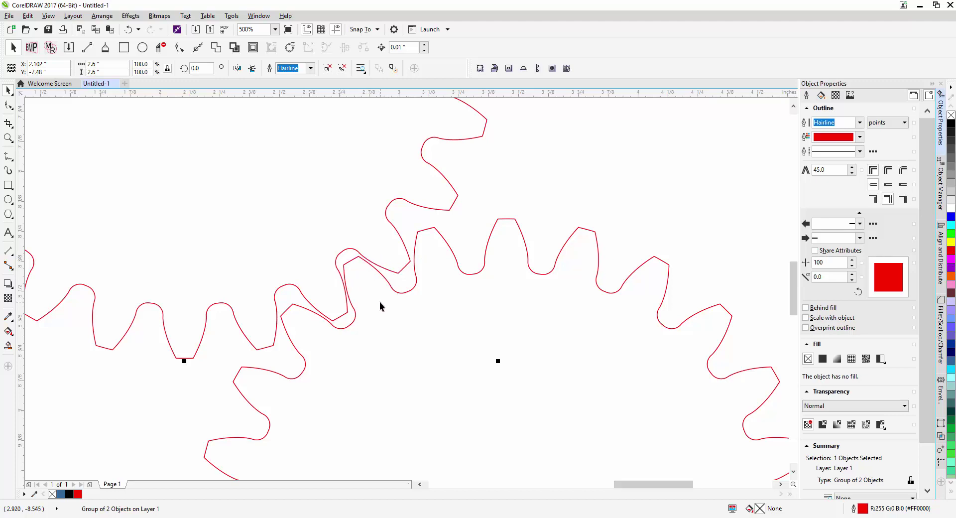
scroll(399, 306, "down", 5)
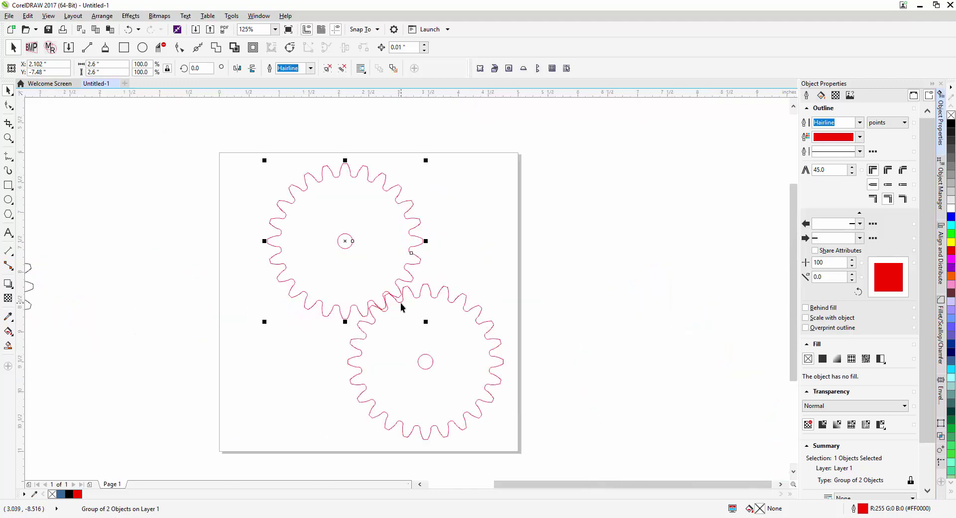
scroll(406, 302, "up", 3)
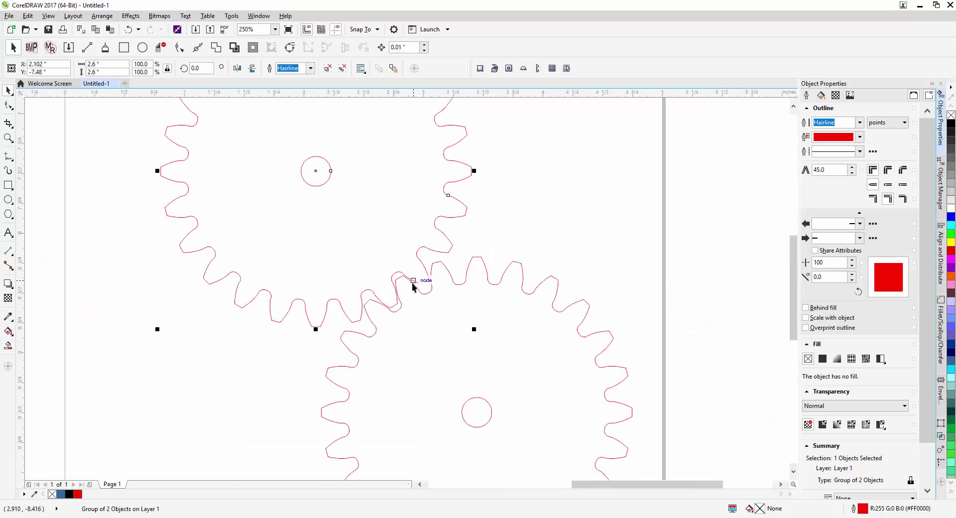
scroll(414, 284, "down", 2)
middle_click_drag(450, 295, 409, 309)
left_click(456, 263)
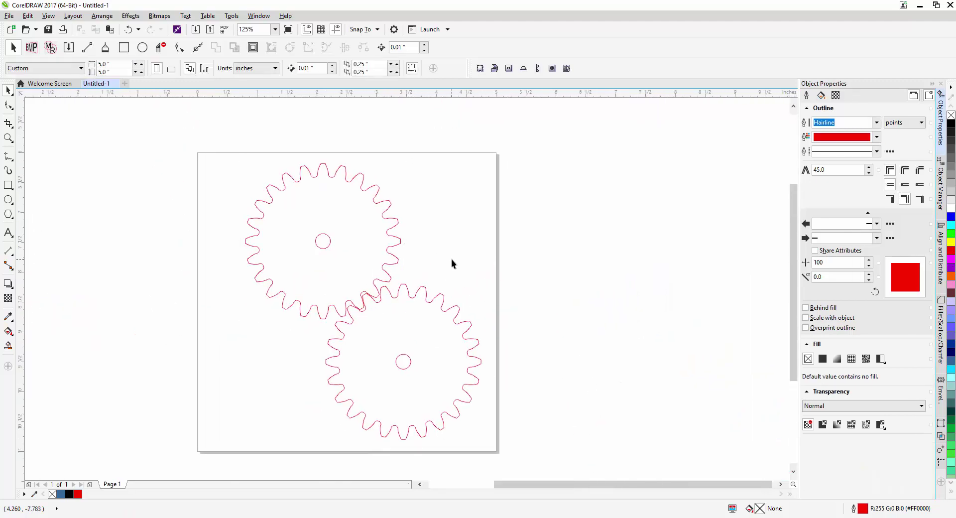